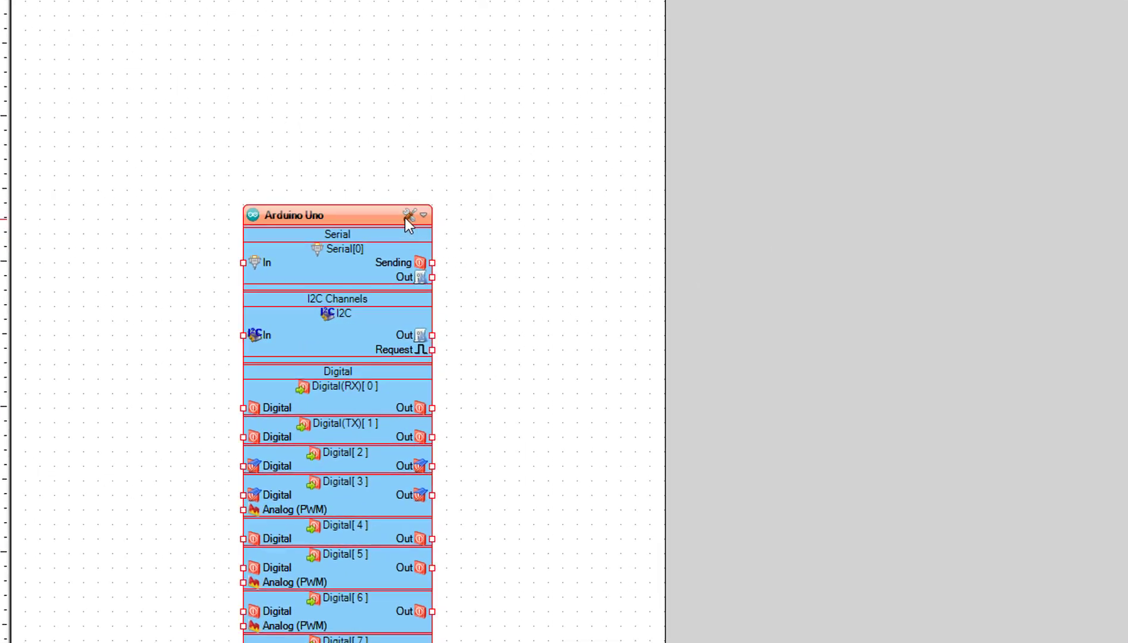
Set the board type to Arduino Uno and drop a Pulse Generator beside it
click(408, 214)
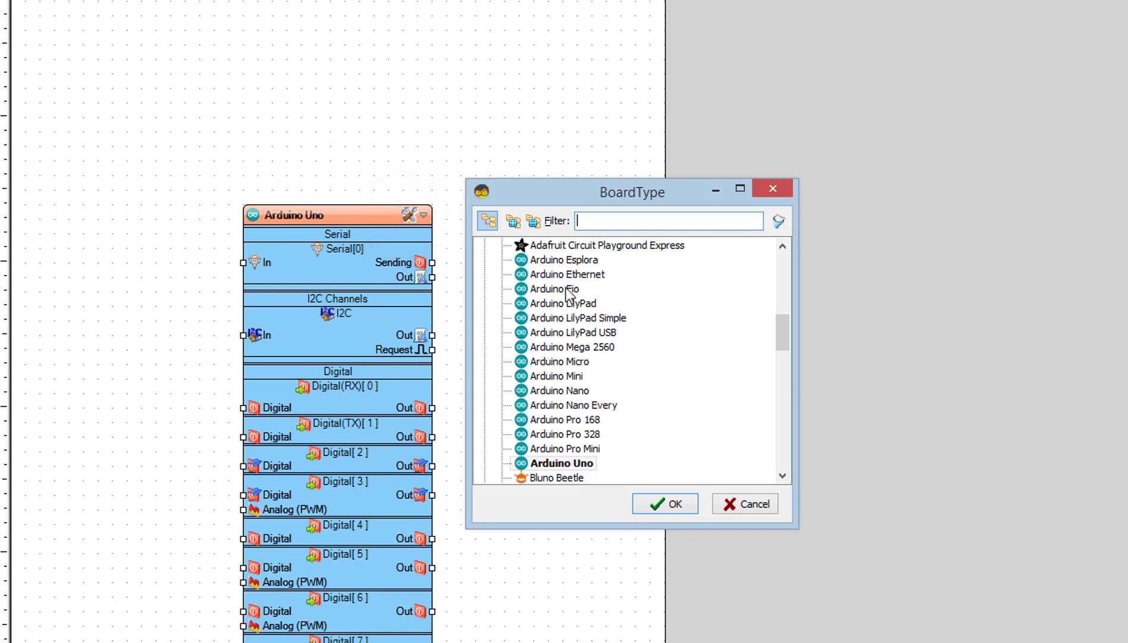
click(573, 461)
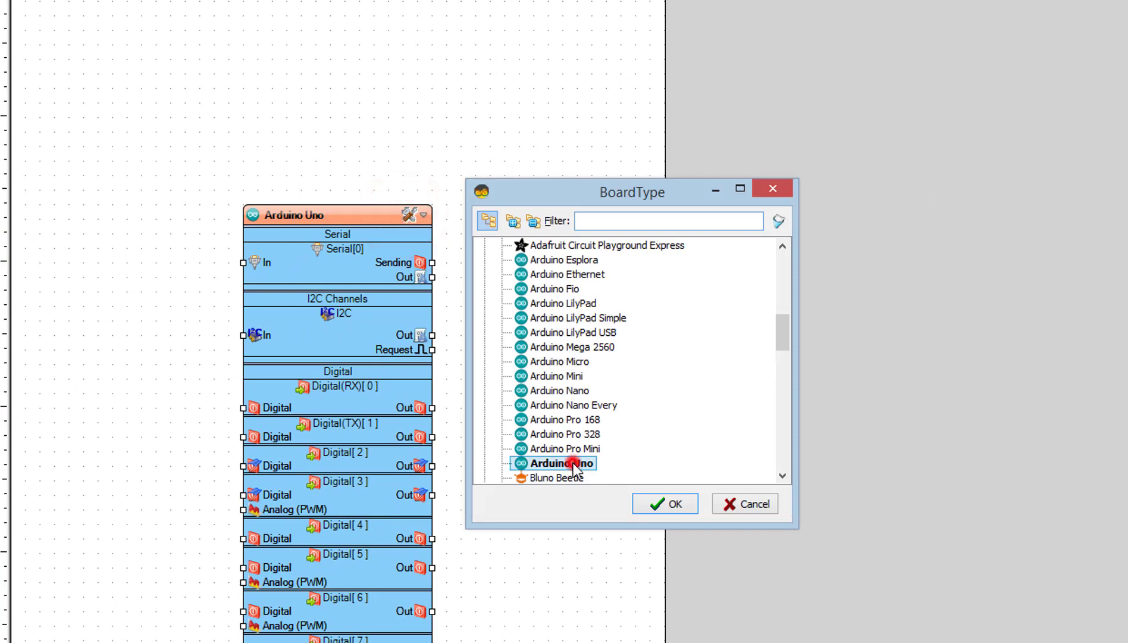
click(652, 500)
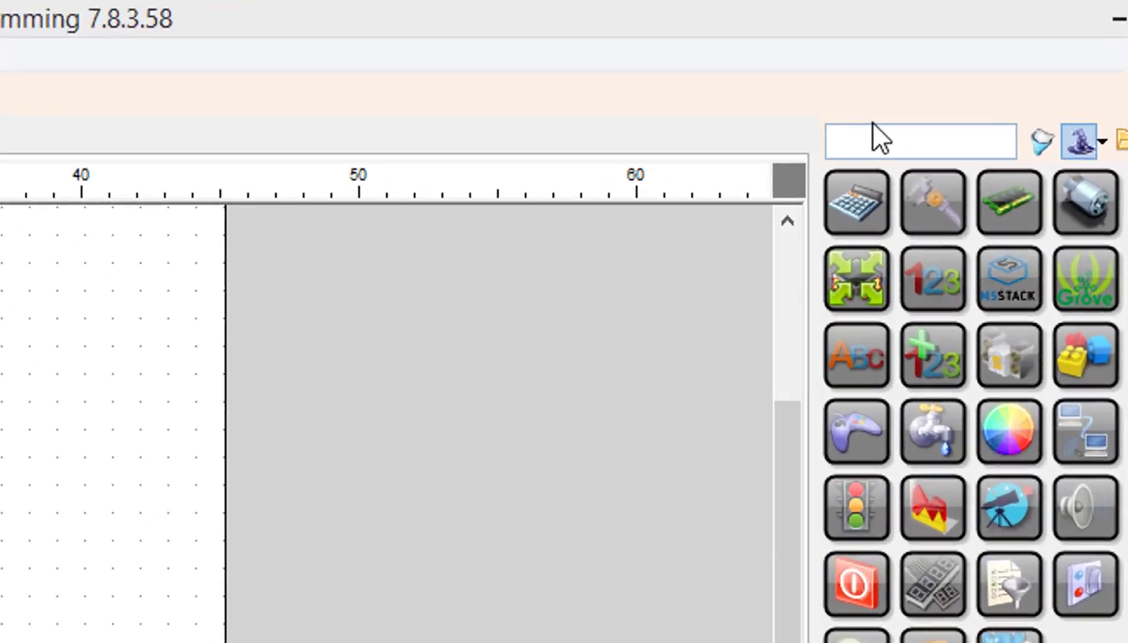
click(1009, 68)
text(pulse generator)
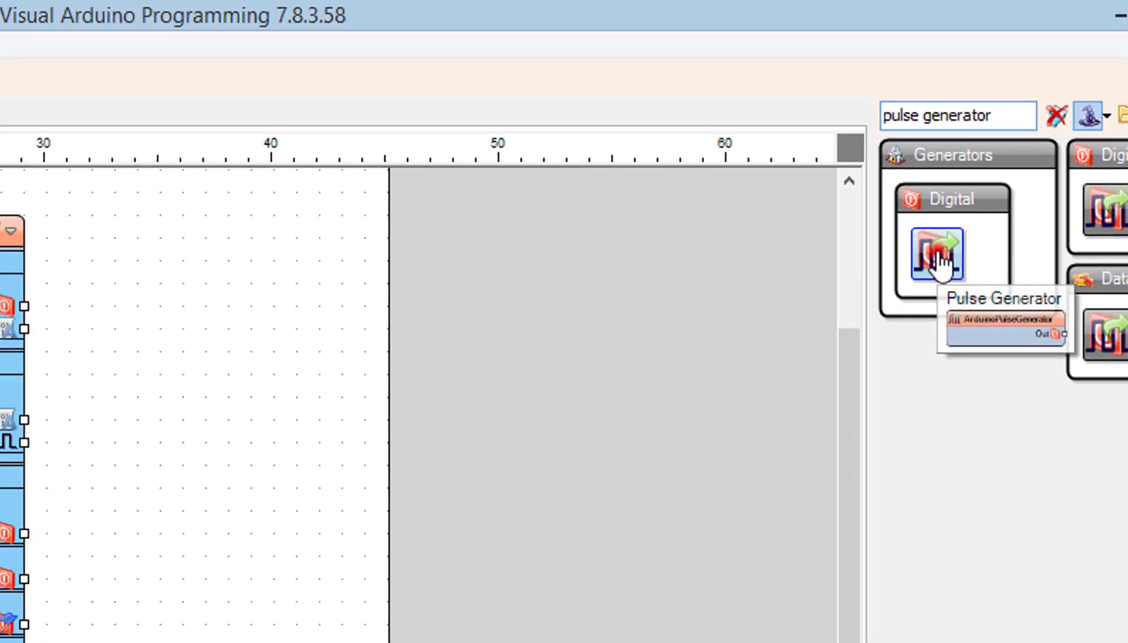
mouse_move(866, 347)
mouse_down()
mouse_move(24, 330)
mouse_move(64, 371)
mouse_up()
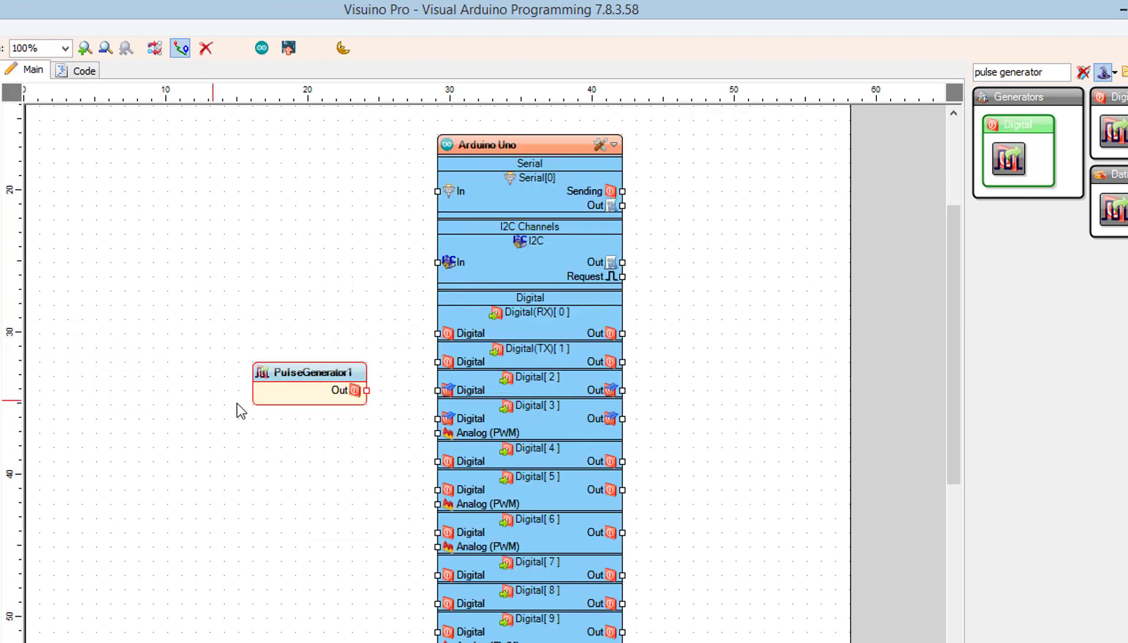
Set PulseGenerator1 frequency to 1650, wire its Out to Digital[2], and select port COM5
click(334, 390)
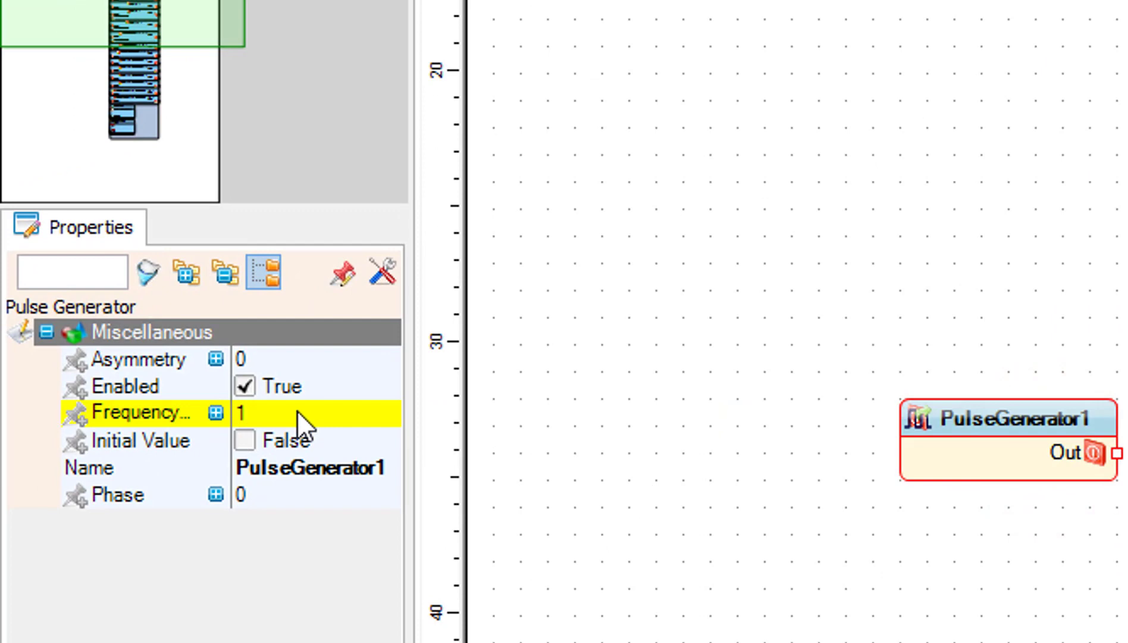
click(297, 410)
text(1650)
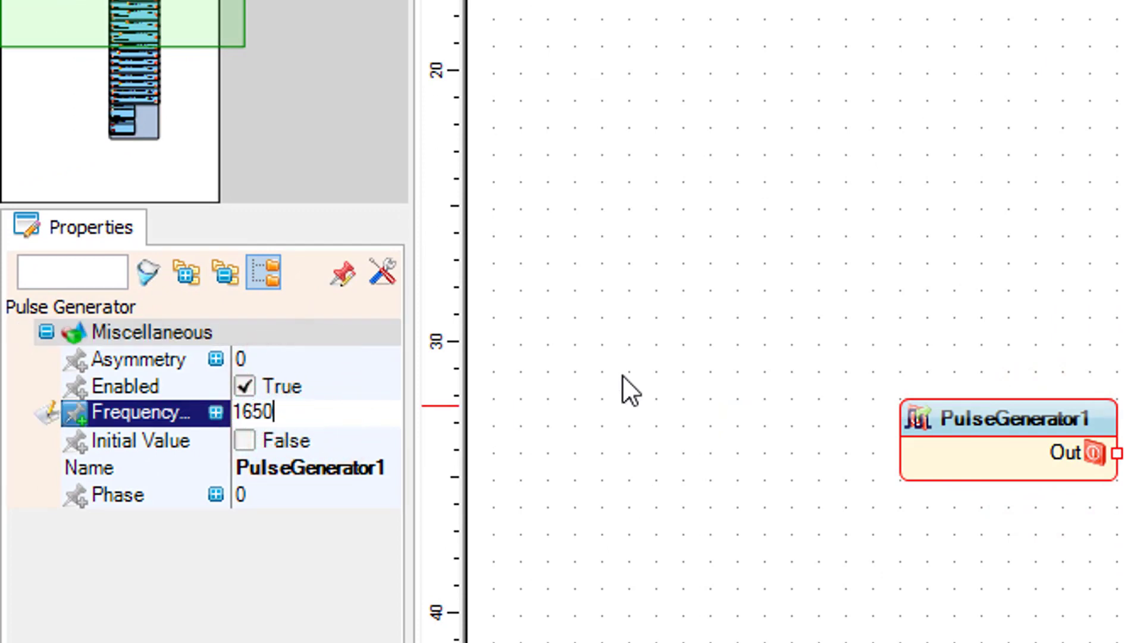
click(970, 420)
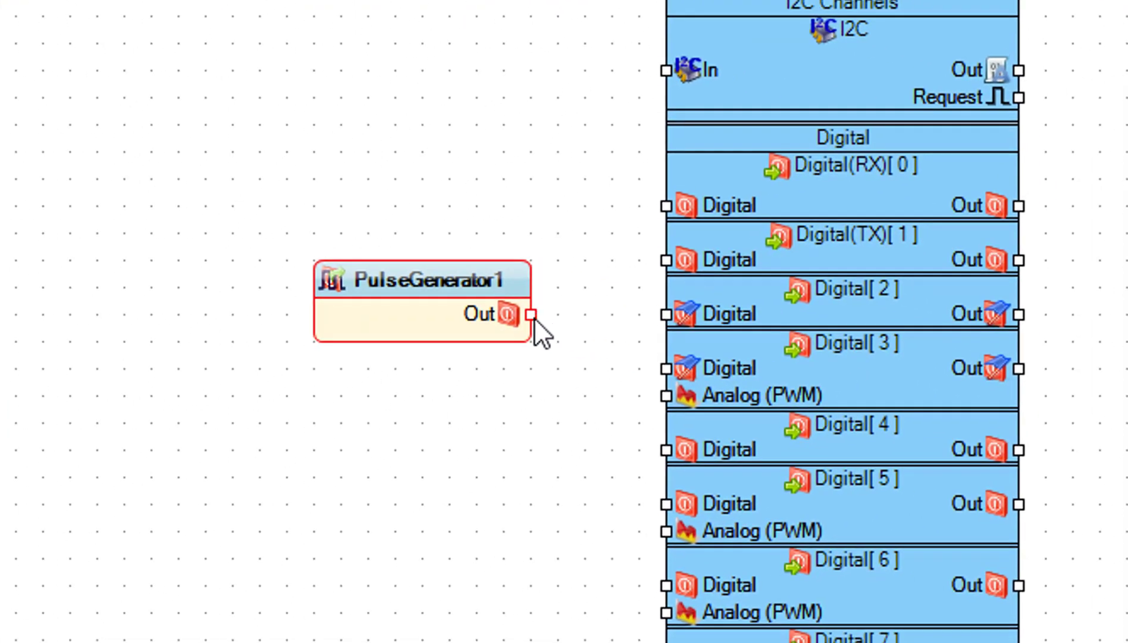
drag(531, 317, 661, 310)
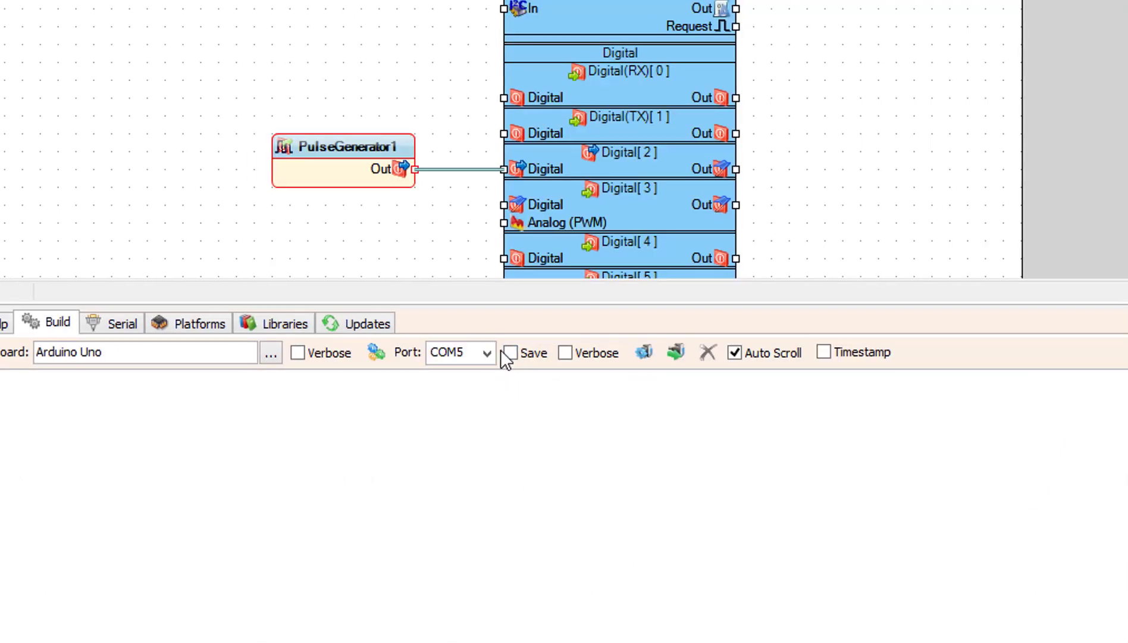
click(640, 351)
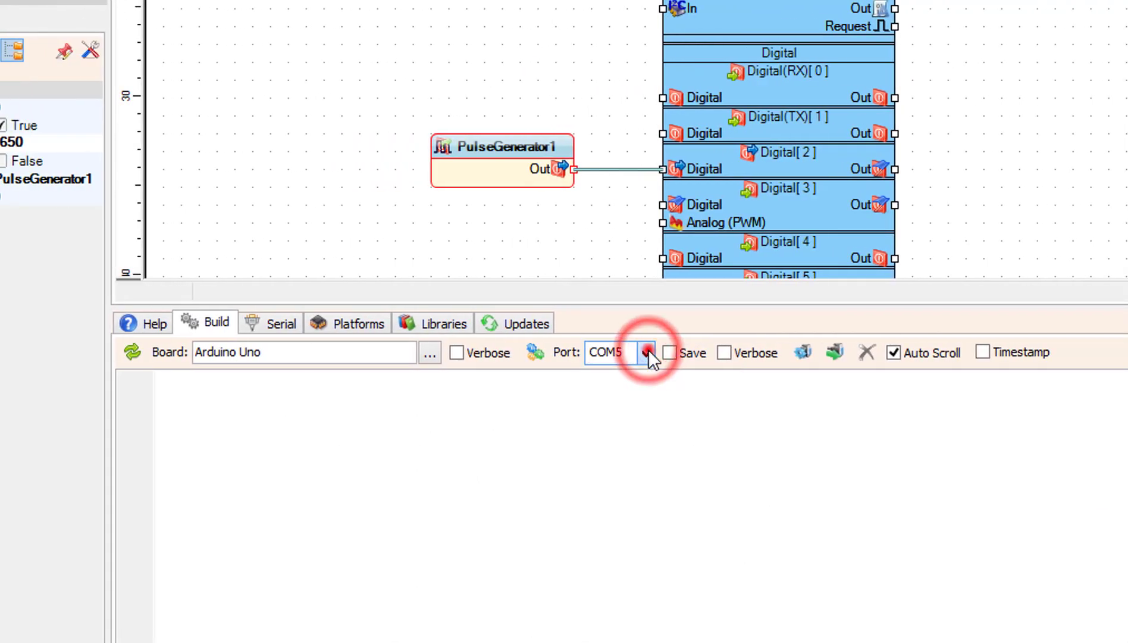
Compile and upload the sketch, then start retyping PulseGenerator1's frequency as 1000
click(804, 352)
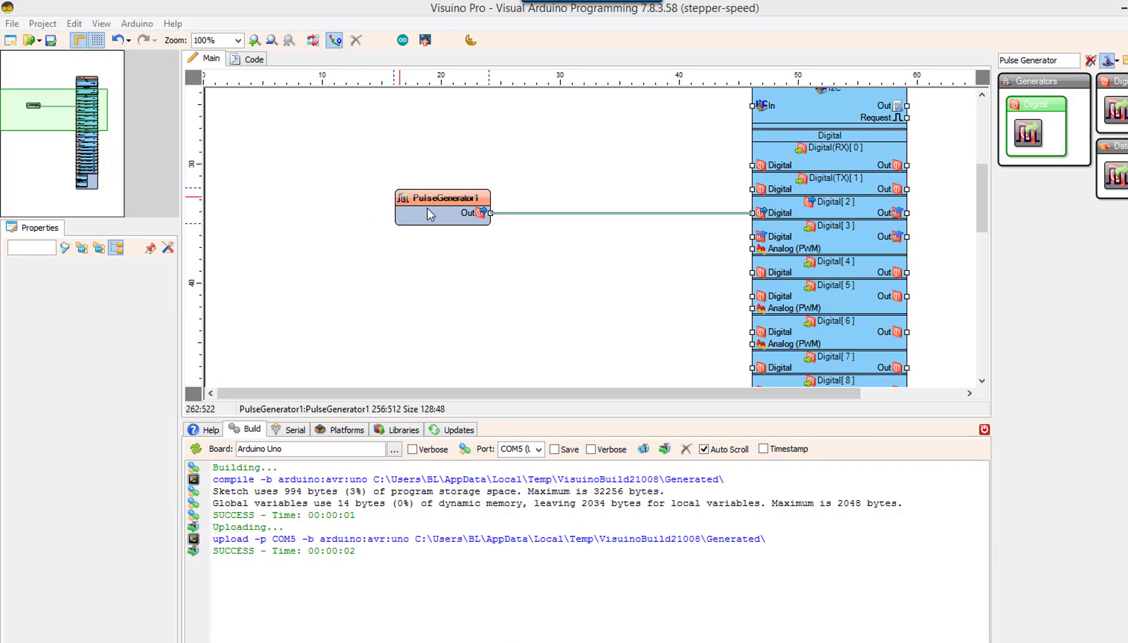
click(454, 205)
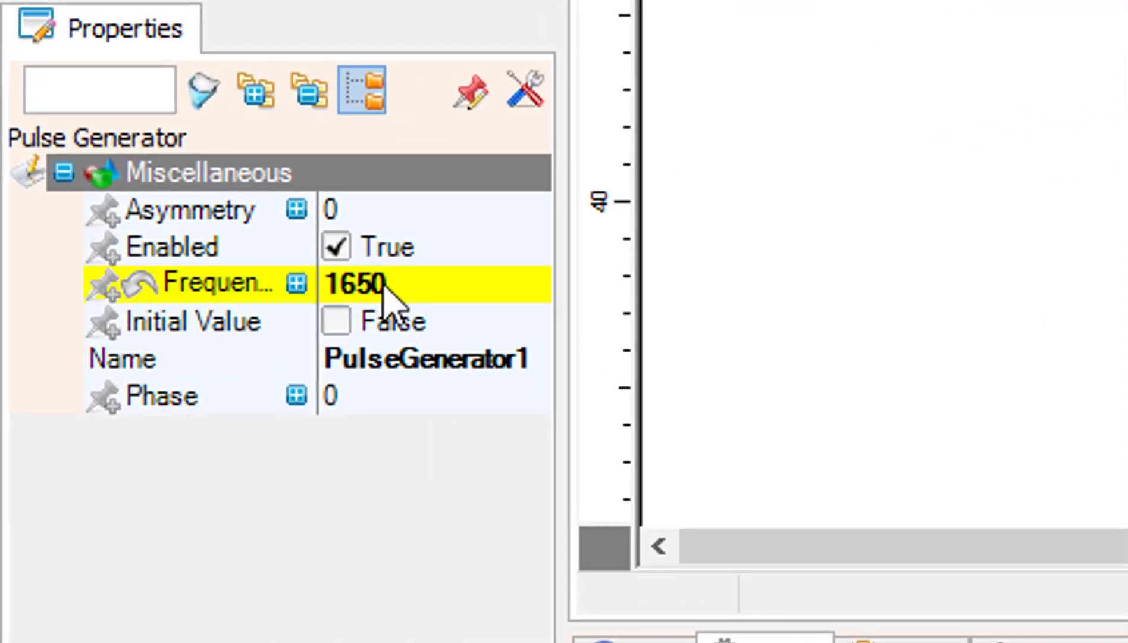
click(128, 309)
text(1)
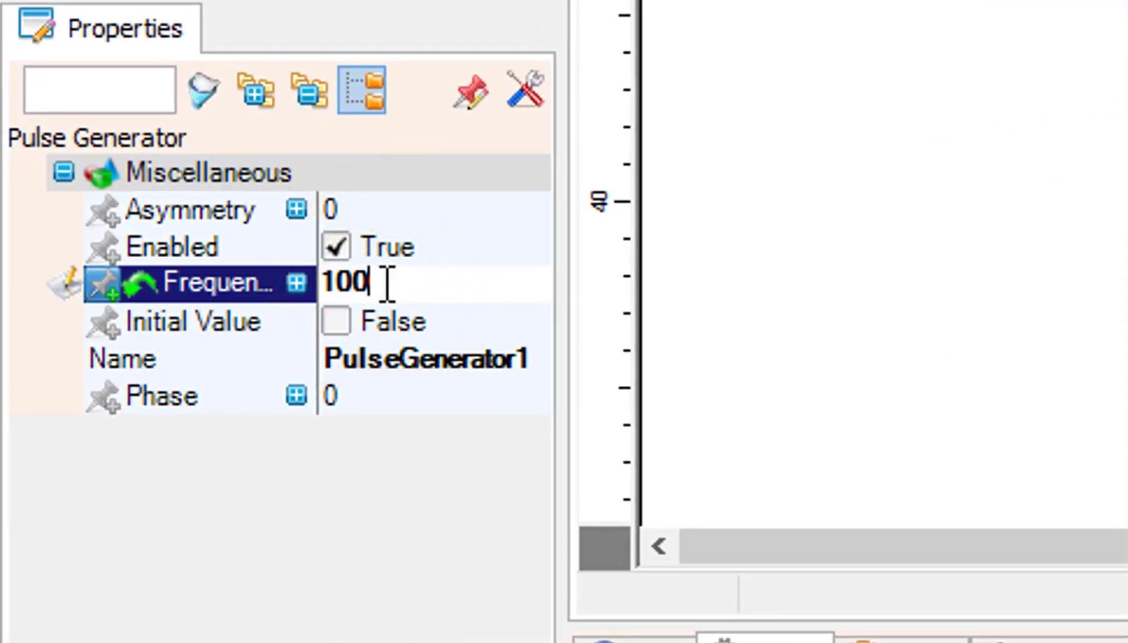